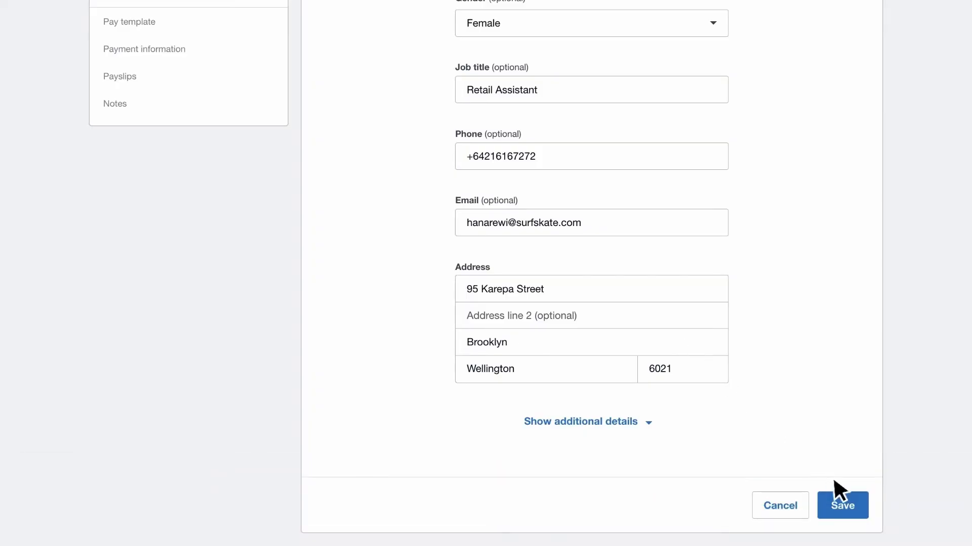
- Save the new employee's personal details with the Retail Assistant job title
left_click(842, 506)
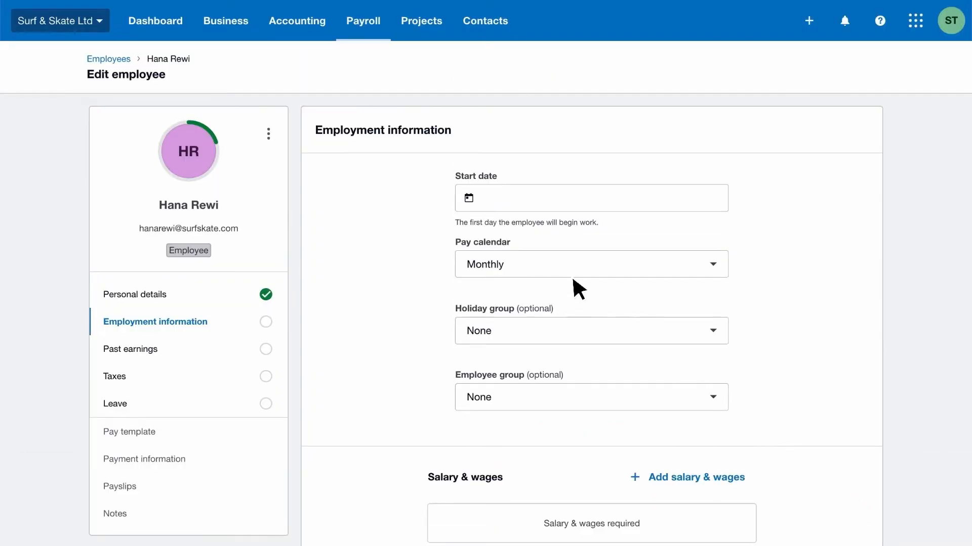
- Set a 31 Aug 2020 start, Weekly pay calendar and a 20.00 Ordinary Time hourly rate
left_click(471, 200)
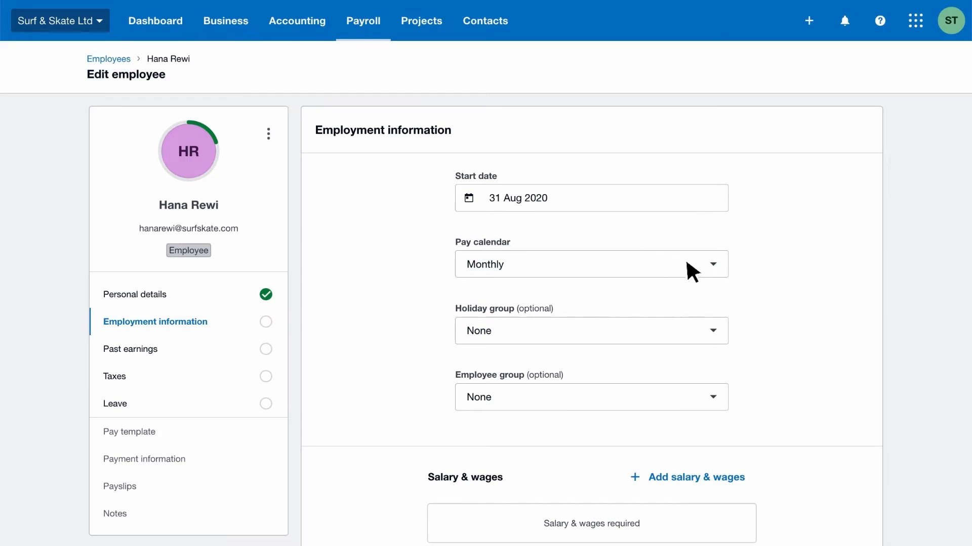
left_click(696, 273)
left_click(543, 357)
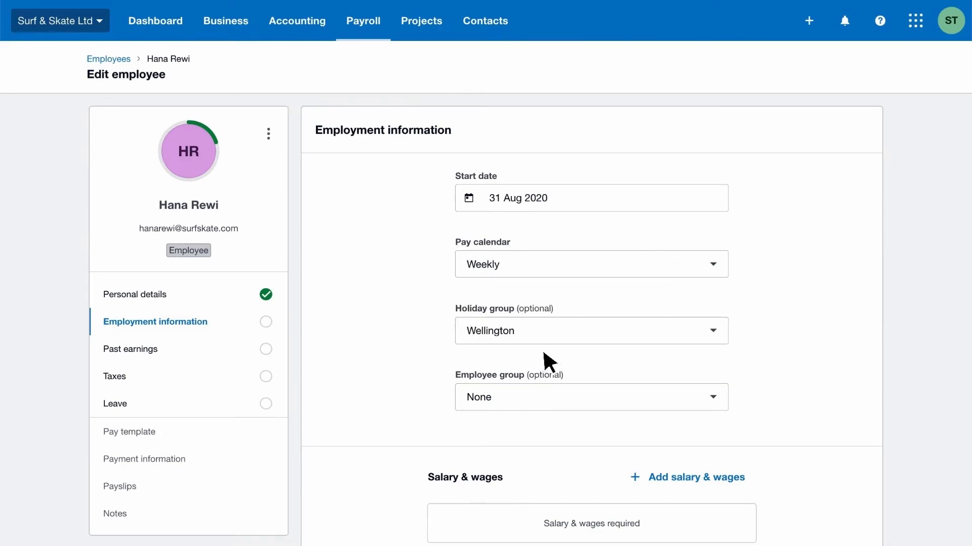
left_click(643, 477)
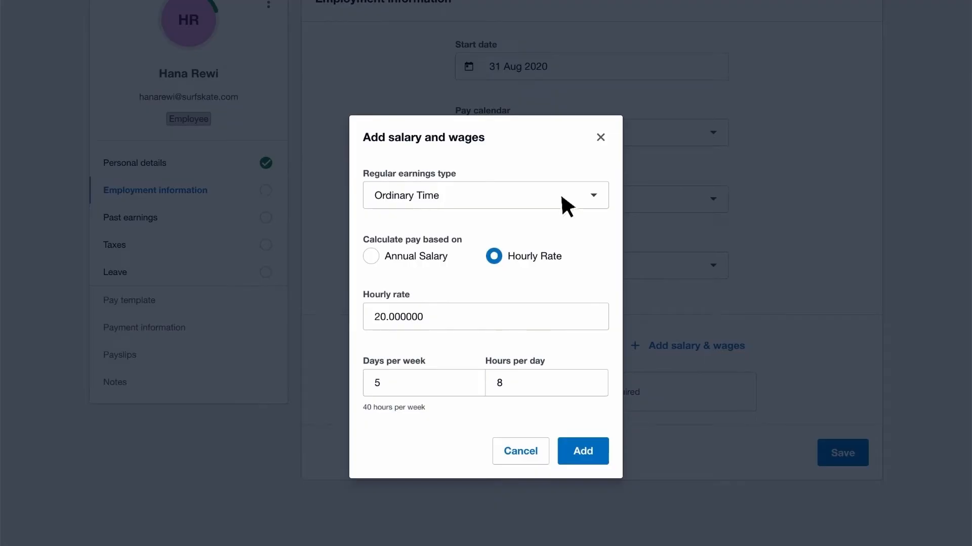
left_click(597, 446)
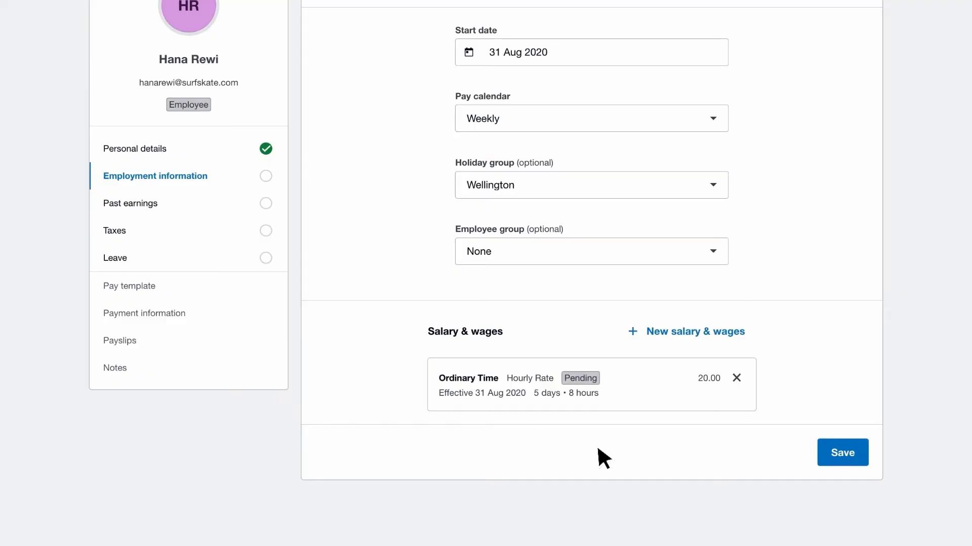
- Save employment details and estimate past earnings at 5 days and 800.00 per week
left_click(823, 452)
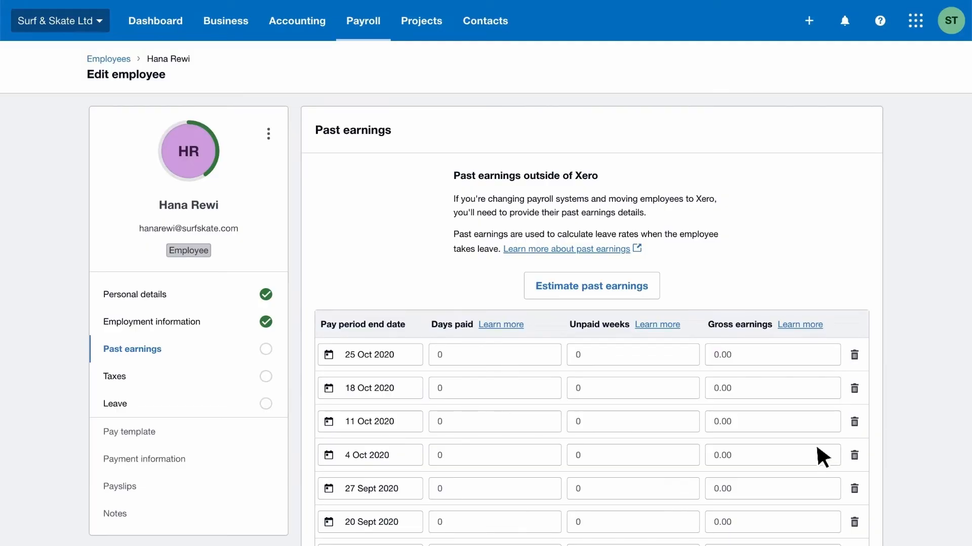
left_click(652, 286)
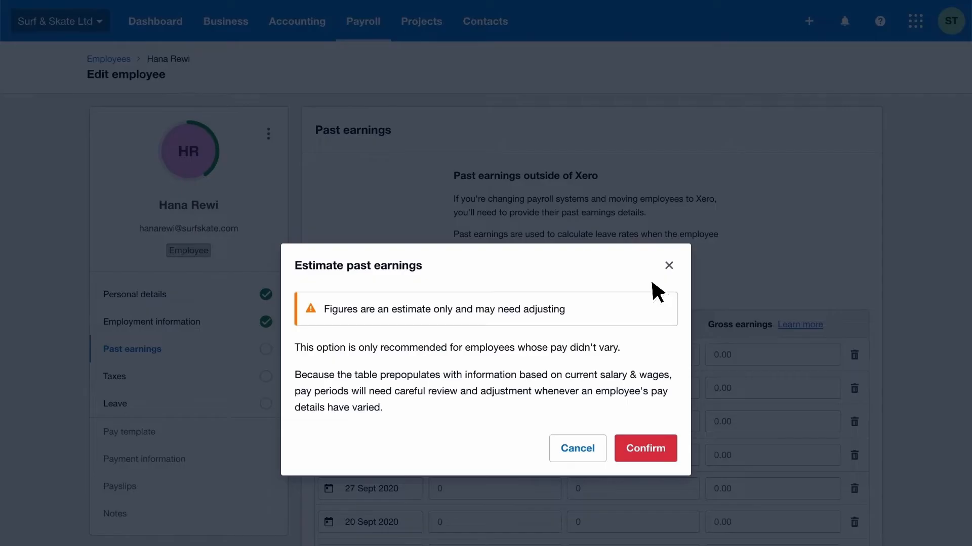
left_click(669, 444)
scroll(676, 458, "down", 5)
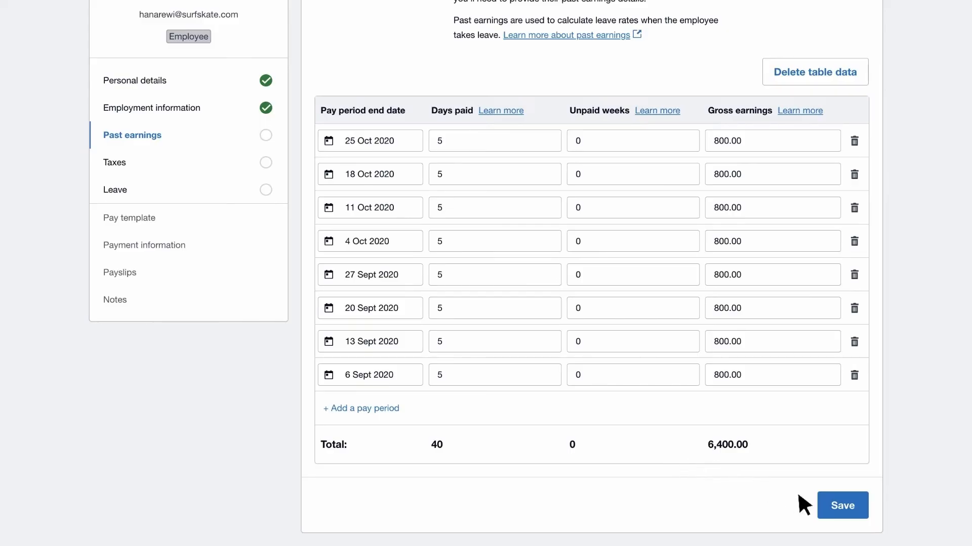
- Save the estimated past earnings table totalling 6,400.00
left_click(823, 503)
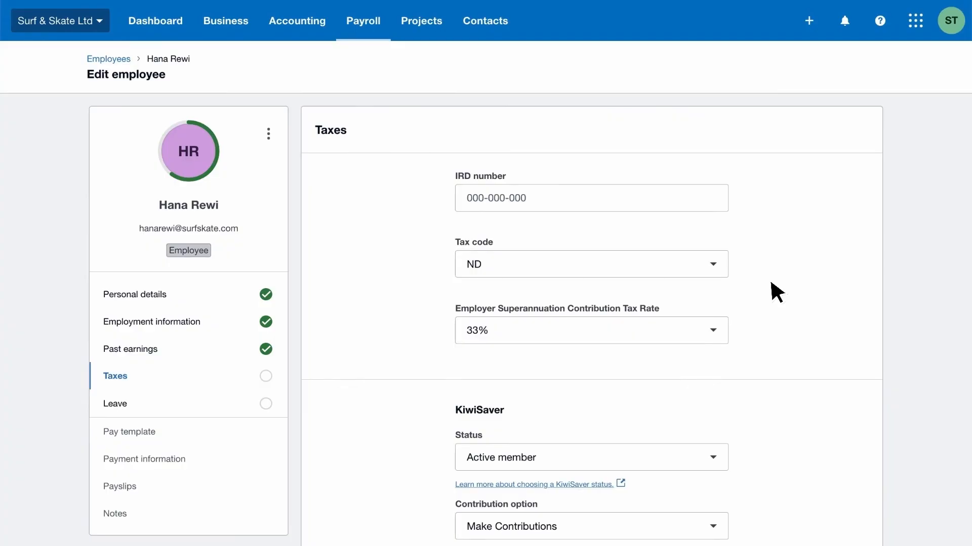
- Enter the employee's IRD number and save tax details with ME SL code and 3% KiwiSaver
left_click(680, 196)
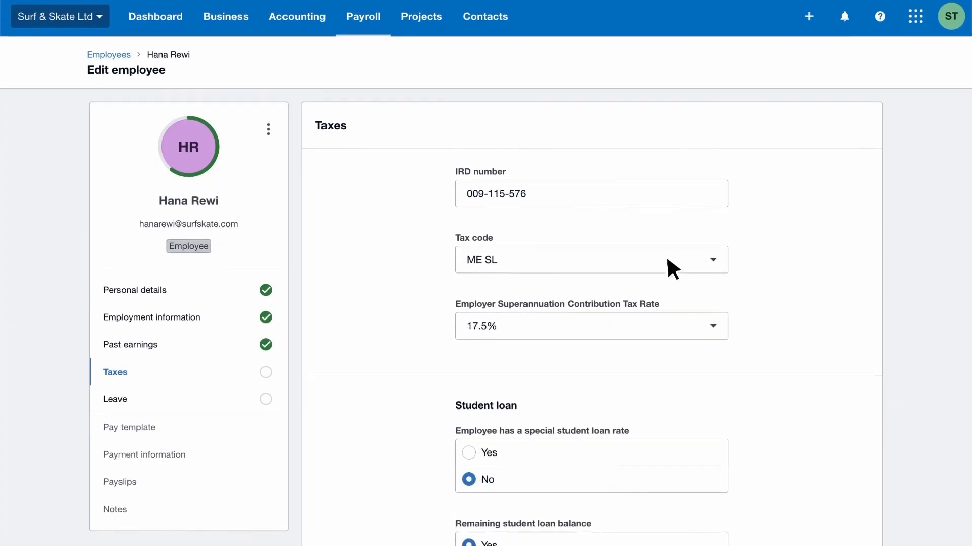
scroll(673, 266, "down", 6)
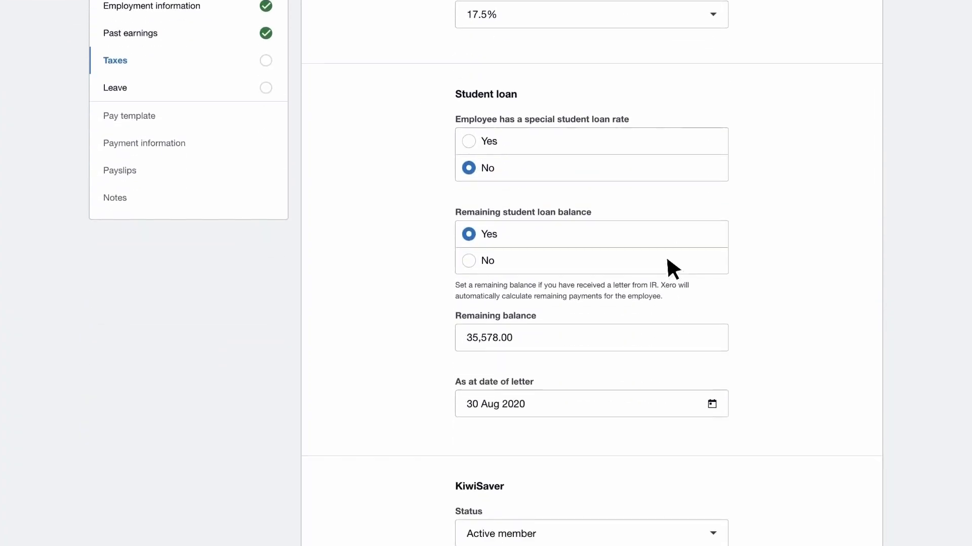
scroll(673, 269, "down", 7)
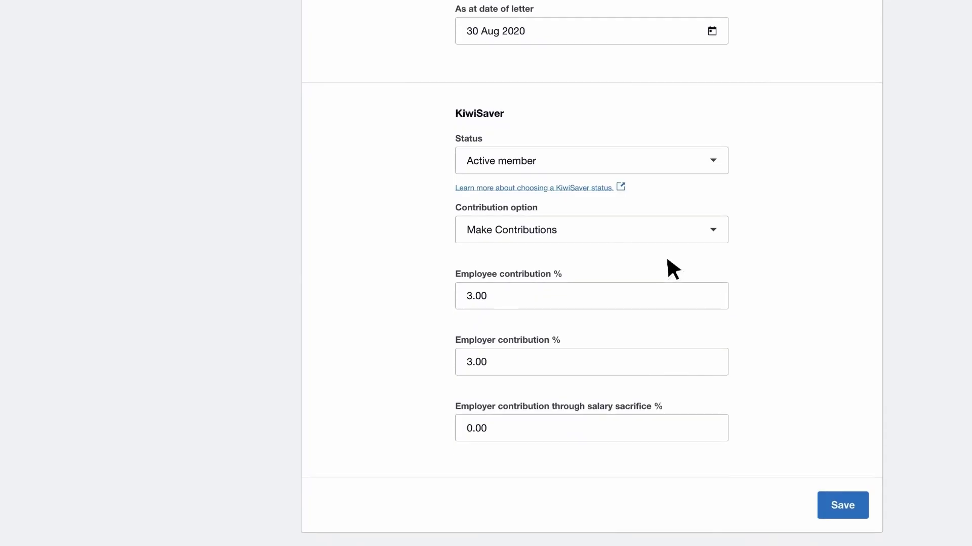
left_click(858, 505)
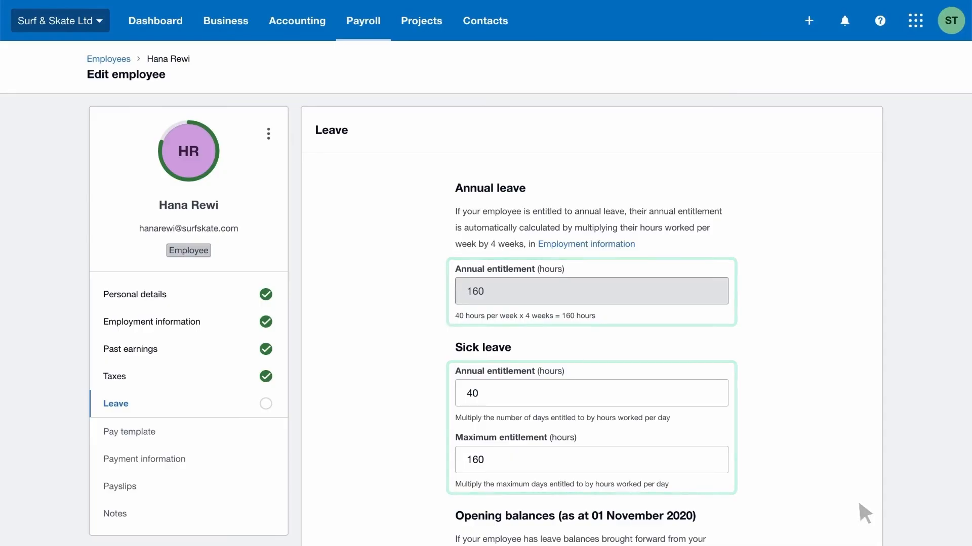
- Save leave opening balances of 512.1 holiday pay dollars, -8 annual leave hours and 160 paid
scroll(858, 504, "down", 4)
scroll(591, 273, "down", 3)
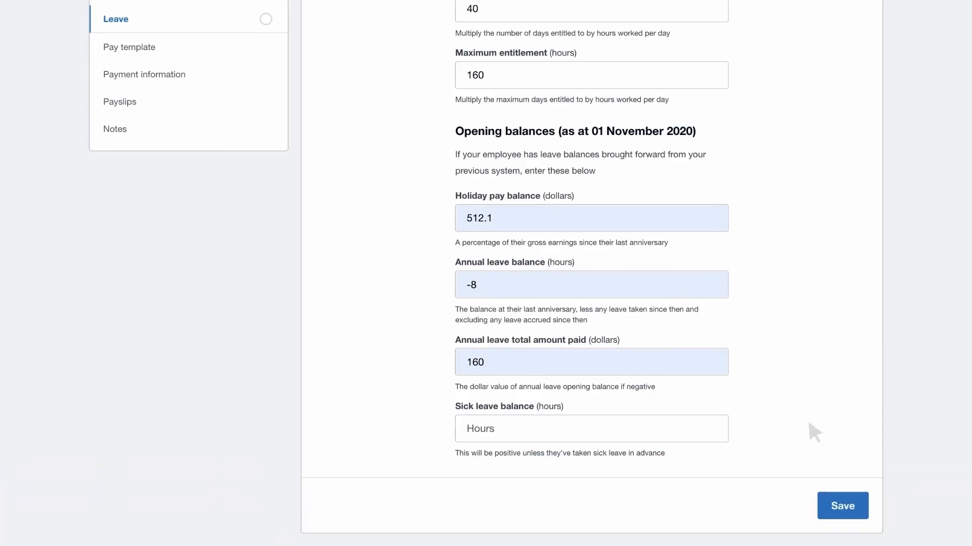
left_click(858, 500)
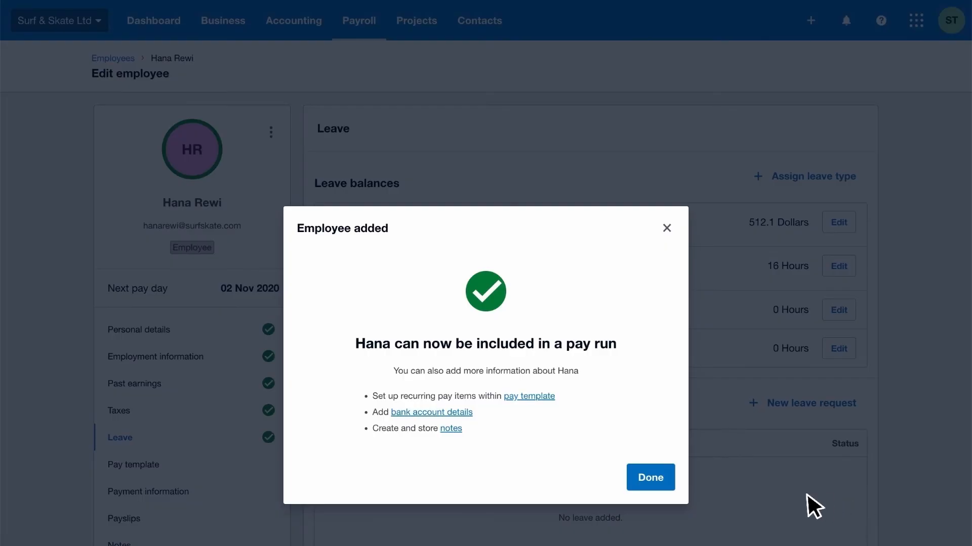
- Dismiss the employee-added confirmation and set Holiday Pay to be included in every pay
left_click(668, 478)
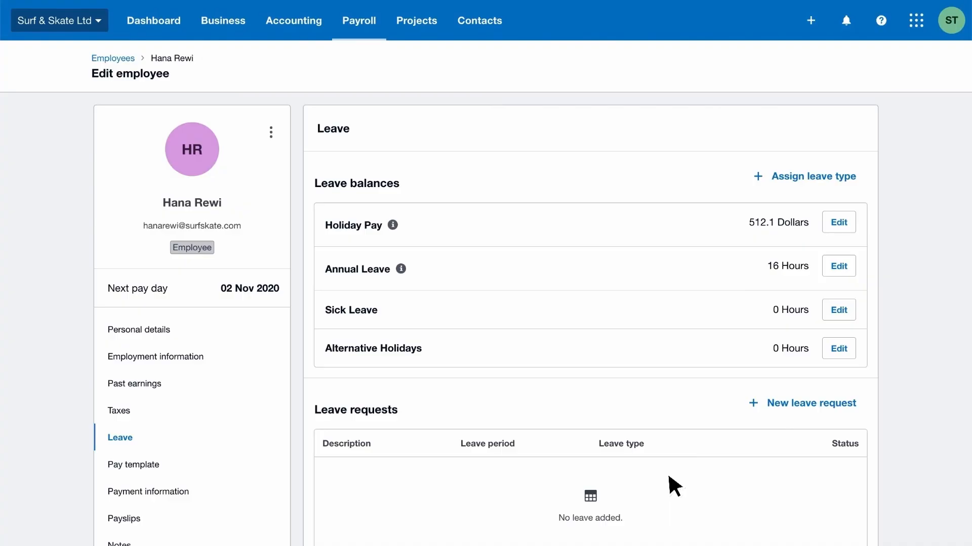
left_click(846, 223)
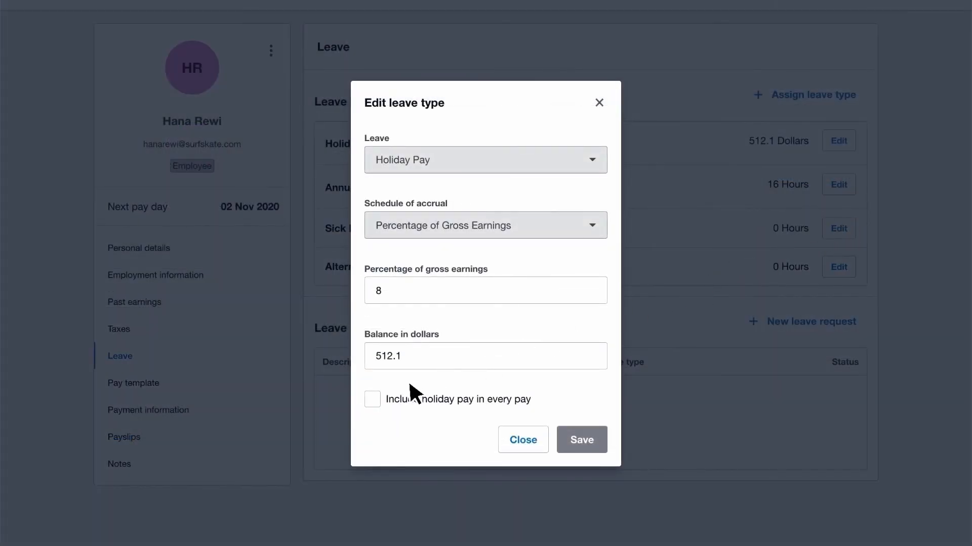
left_click(372, 400)
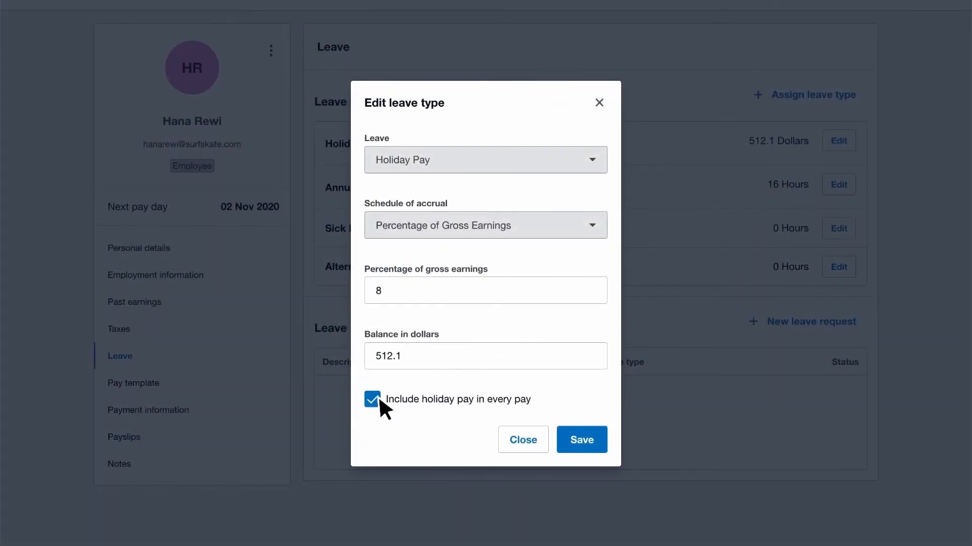
left_click(598, 436)
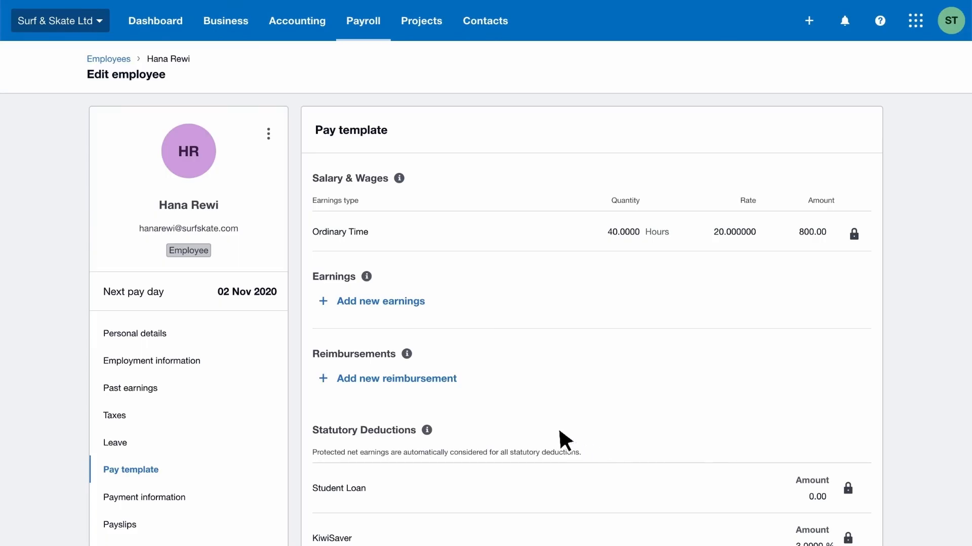
- Add a 20.00 Additional Student Loan deduction to the pay template and save it
left_click(332, 379)
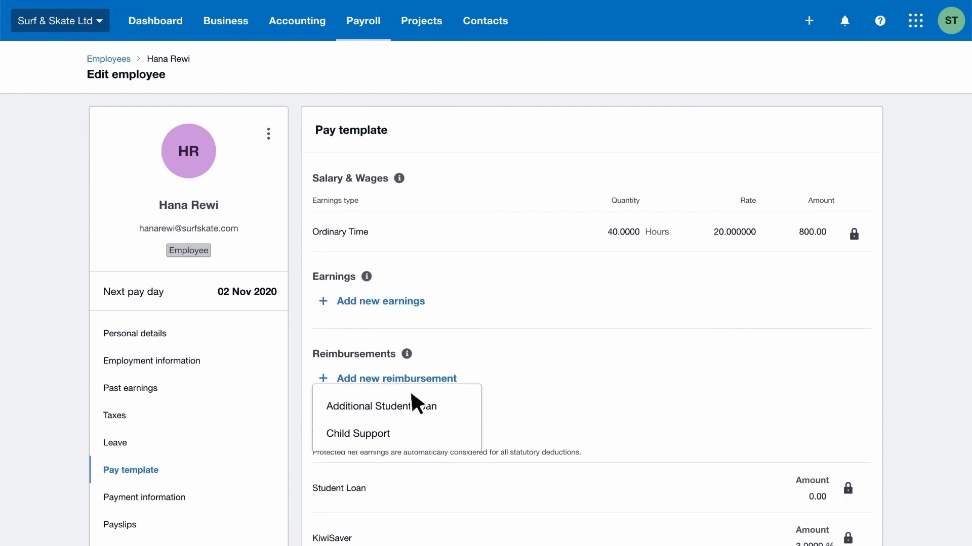
left_click(450, 405)
scroll(449, 402, "down", 7)
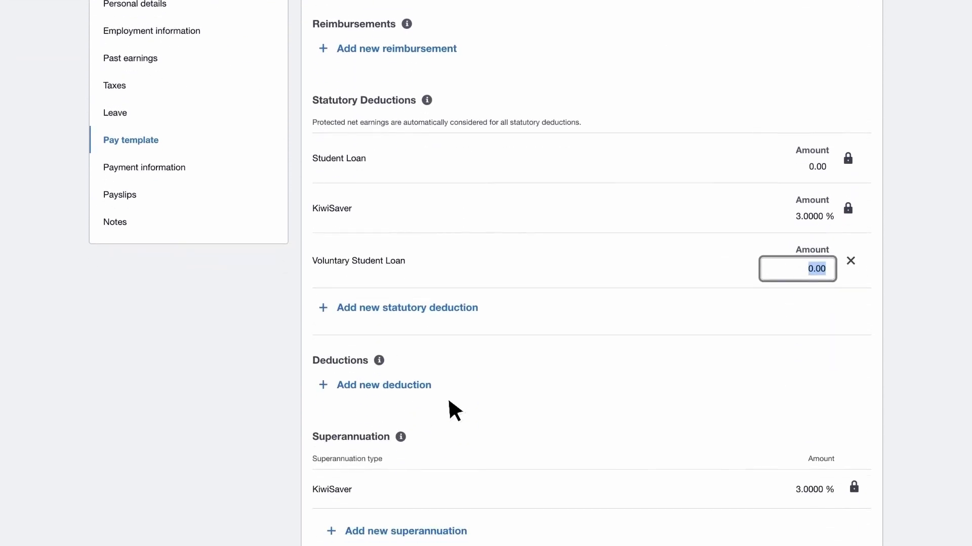
type("20")
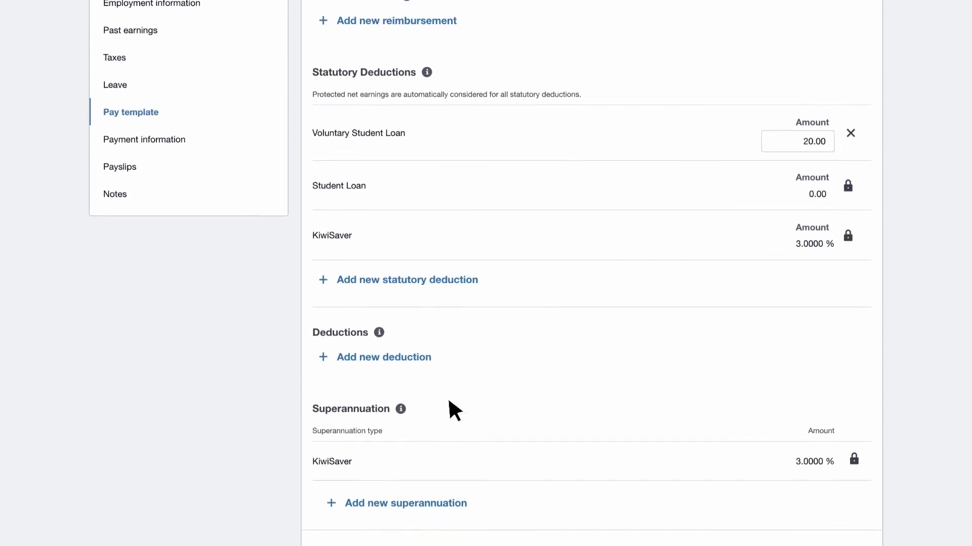
scroll(448, 401, "down", 1)
scroll(449, 402, "down", 1)
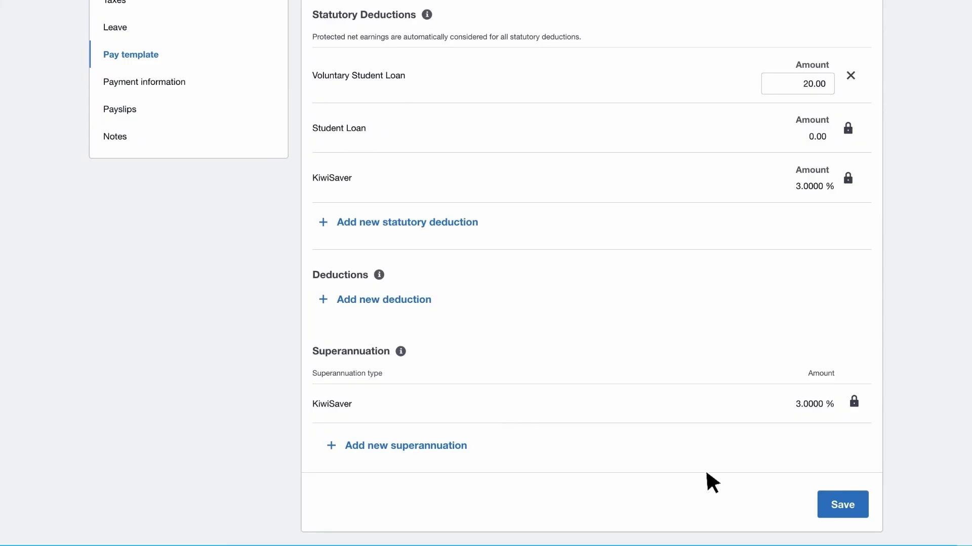
left_click(830, 505)
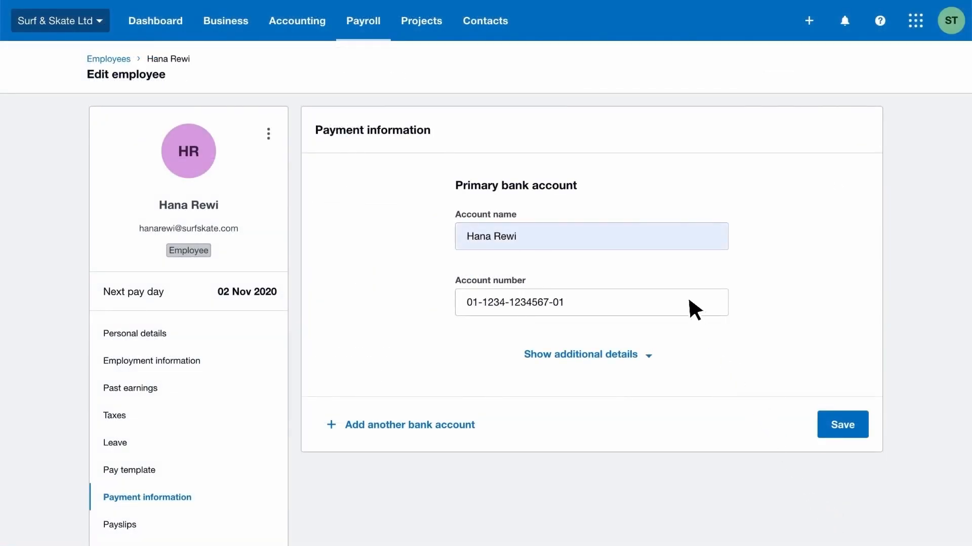
- Save the primary bank account details and invite the employee to Xero Me
left_click(821, 423)
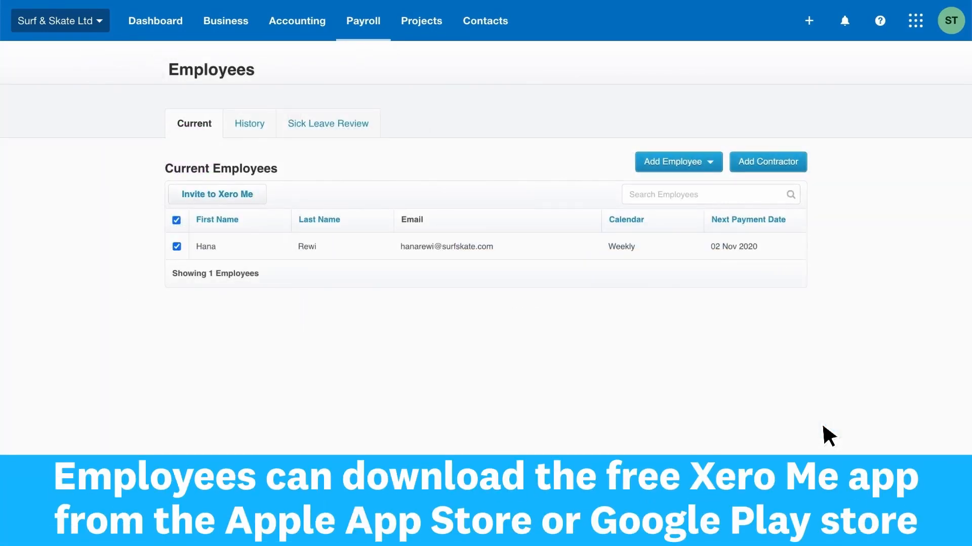
left_click(258, 192)
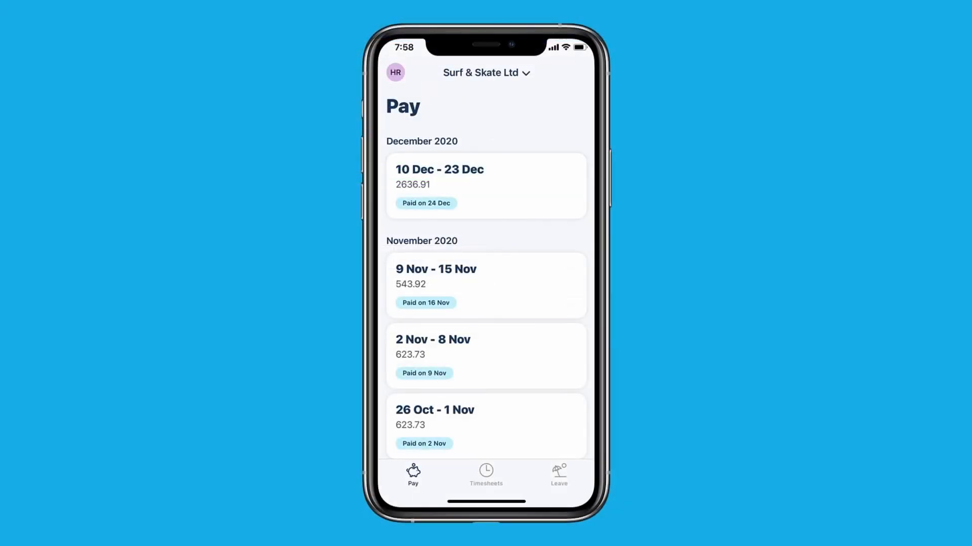
- In Xero Me, go from Timesheets to Leave to see the pending 24–31 Dec Annual Leave request
left_click(486, 471)
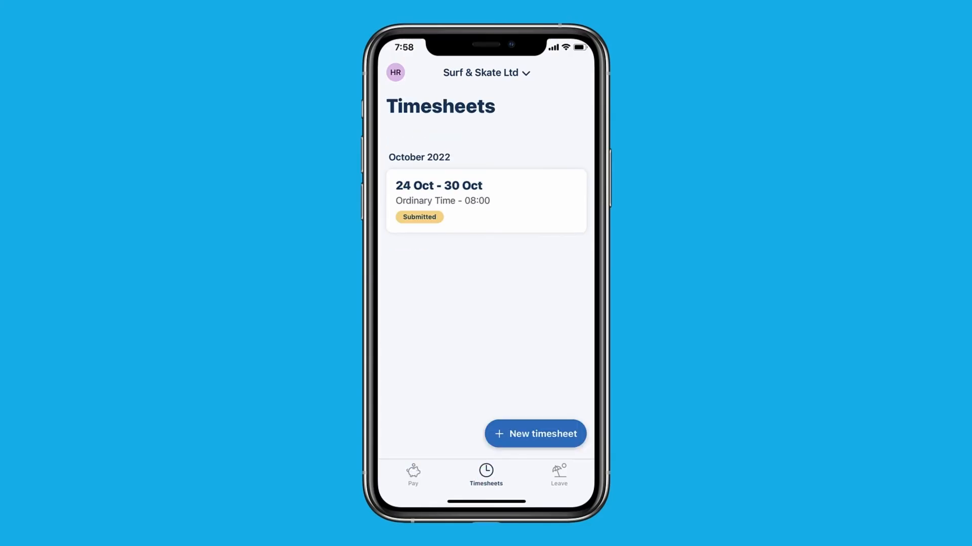
left_click(559, 472)
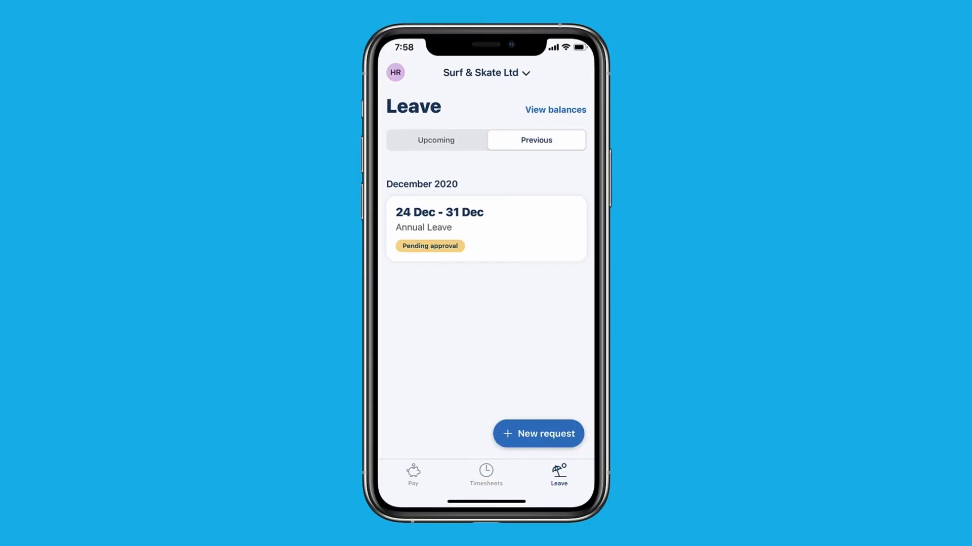